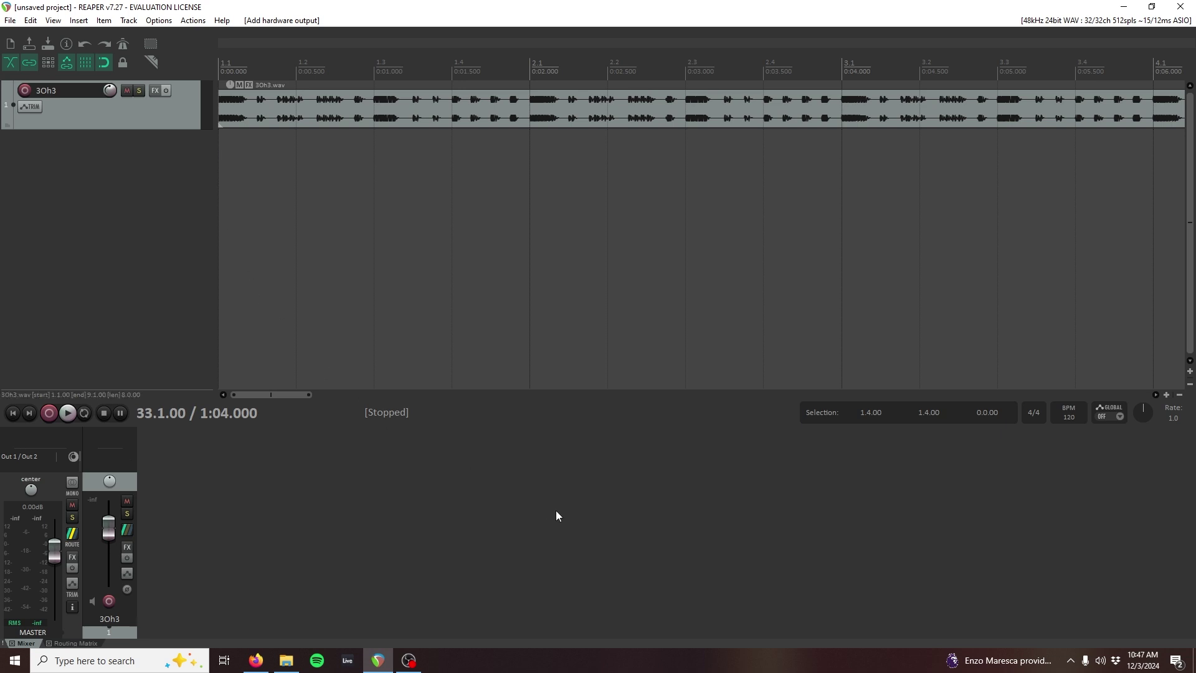
In the Ui mixer's settings, show the input patching grid for the USB-DAW 1-16 sources.
{"action": "left_click", "coordinate": [256, 660]}
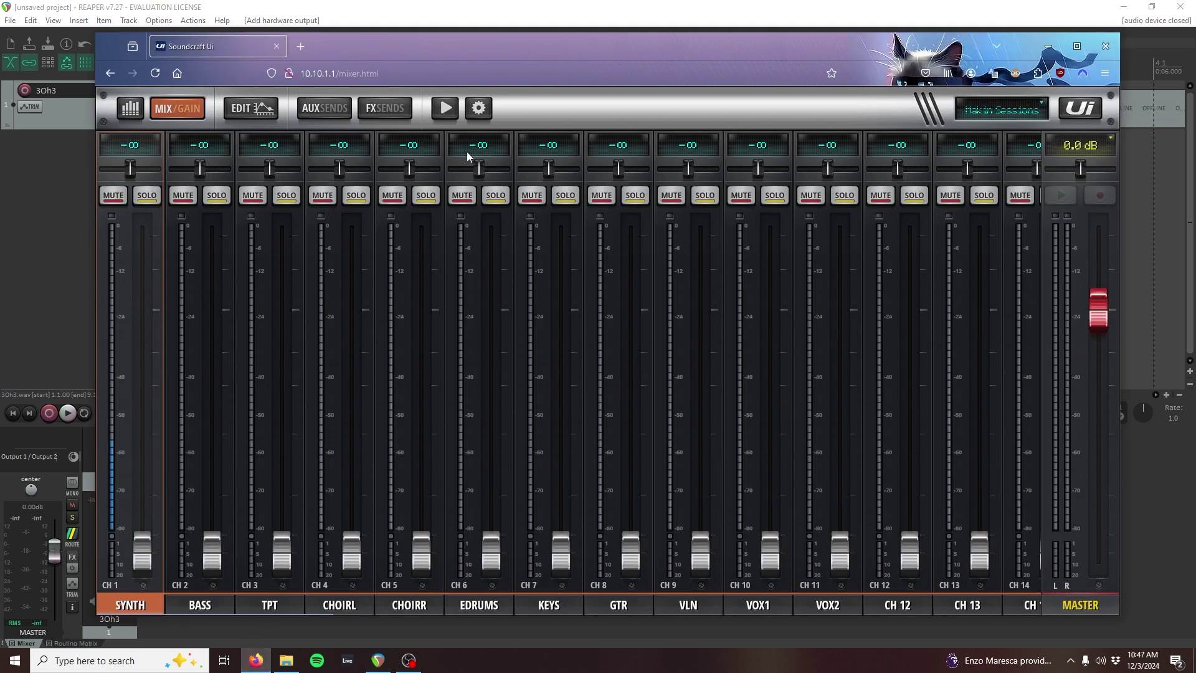
{"action": "left_click", "coordinate": [479, 111]}
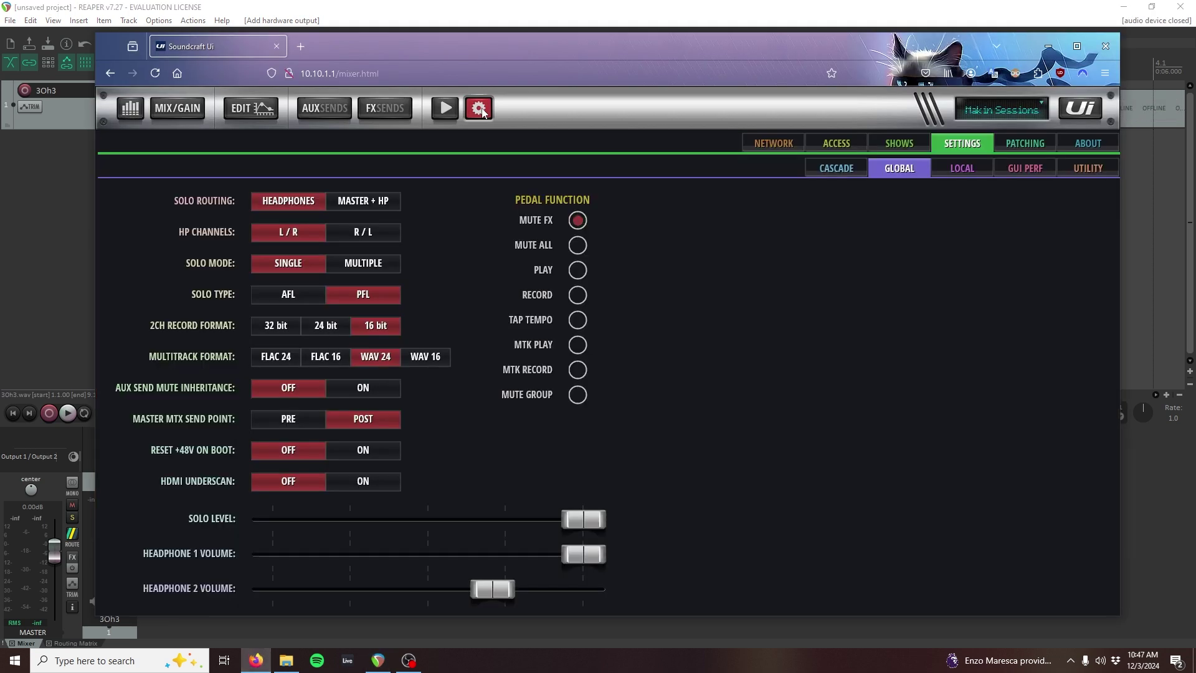
{"action": "left_click", "coordinate": [1022, 142]}
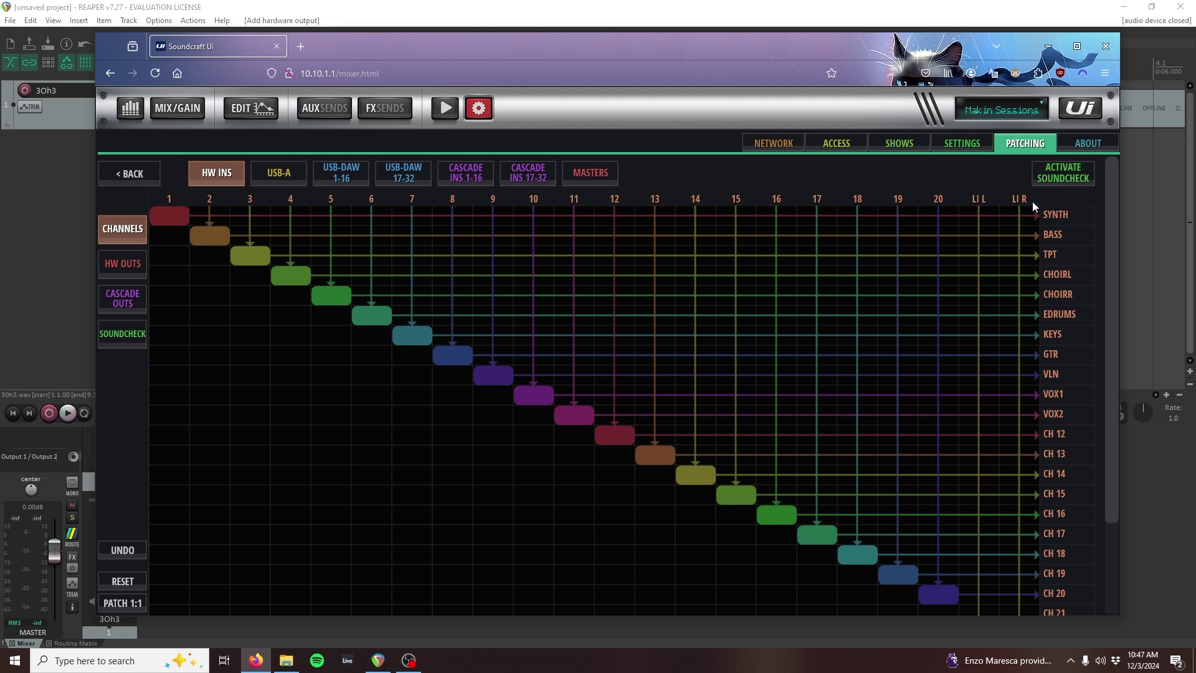
{"action": "left_click", "coordinate": [352, 175]}
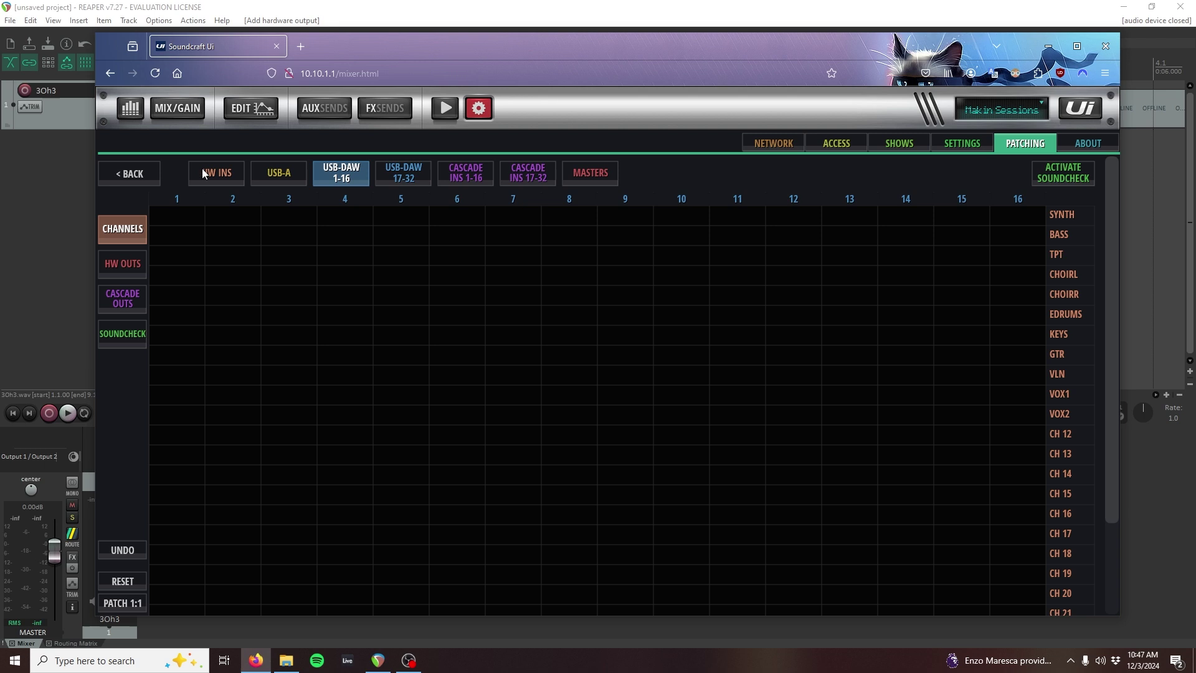
In the USB-DAW 17-32 grid, patch source 31 to CH 23 and source 32 to CH 24.
{"action": "left_click", "coordinate": [392, 171]}
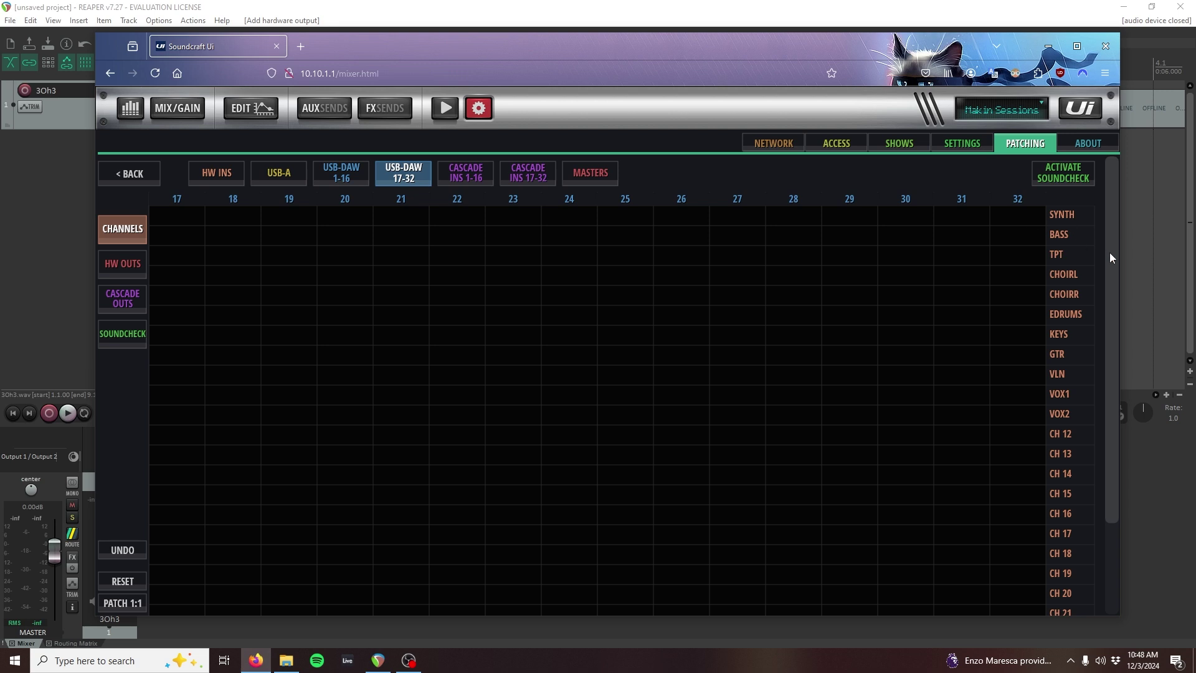
{"action": "scroll", "coordinate": [1110, 237], "scroll_direction": "down", "scroll_amount": 2}
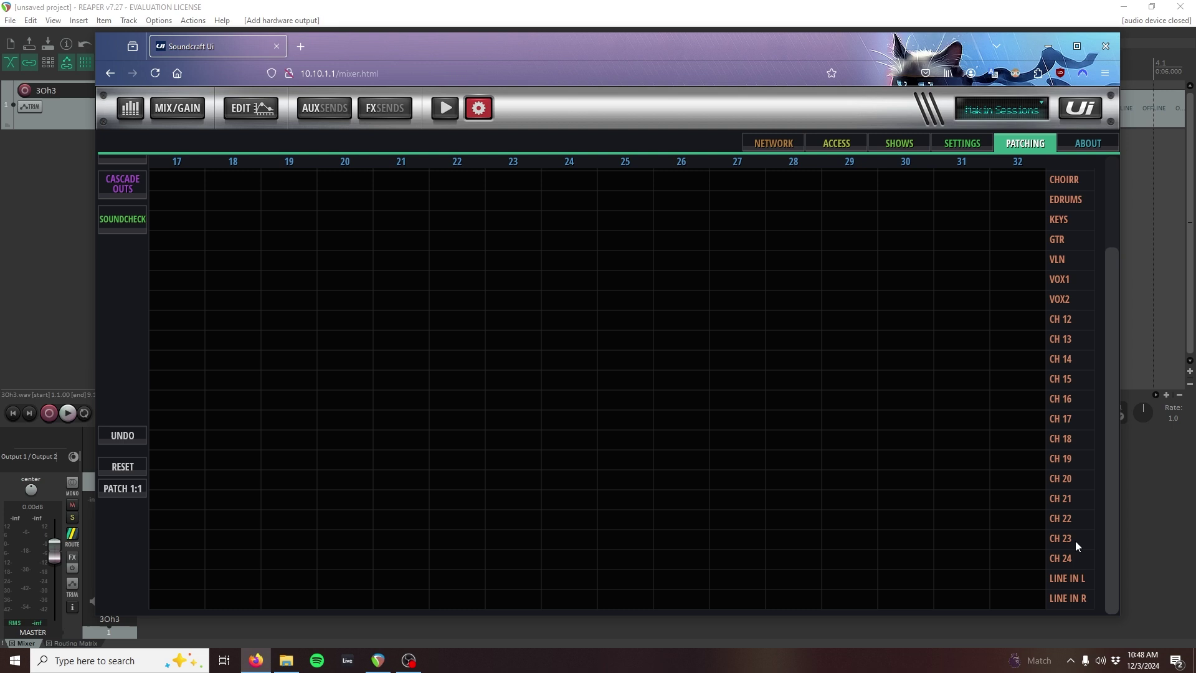
{"action": "left_click", "coordinate": [962, 540]}
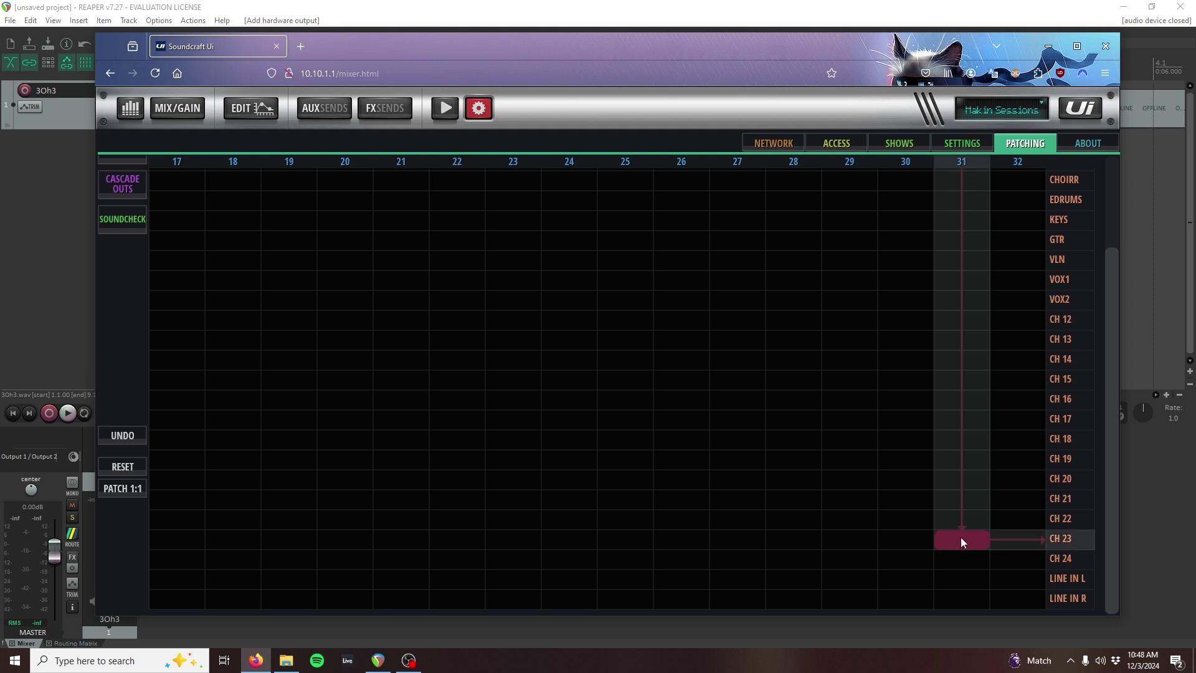
{"action": "left_click", "coordinate": [1017, 562]}
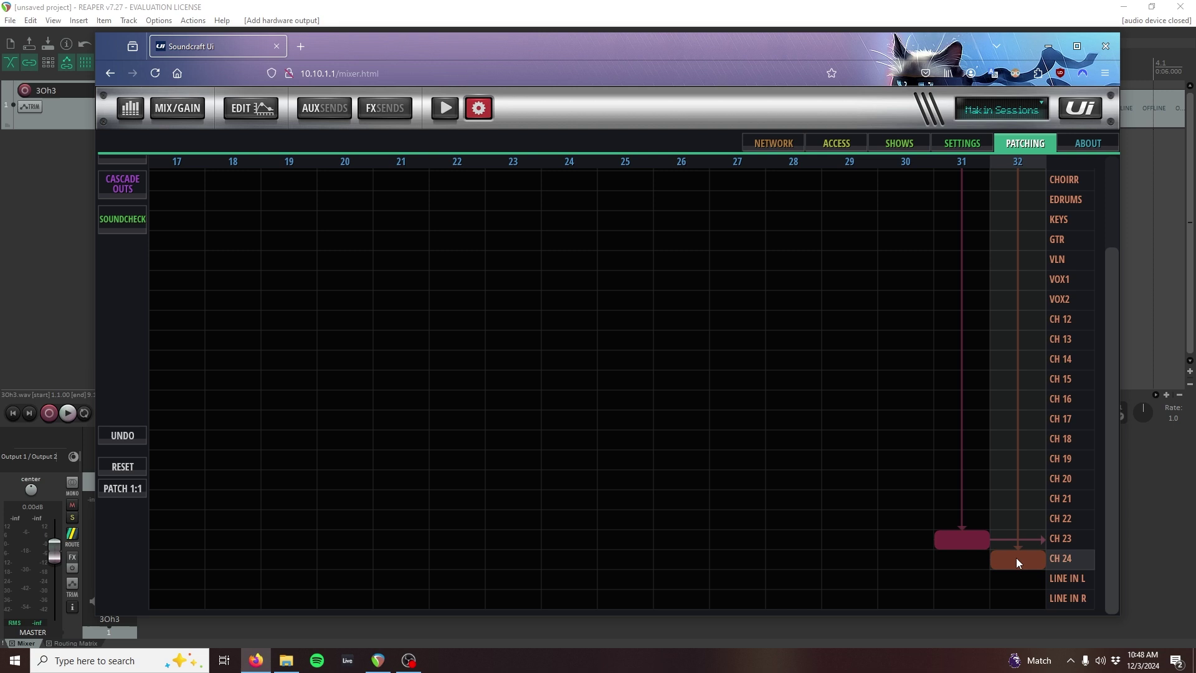
Stereo-link CH 23 with CH 24 and set the pair's fader to -30 dB, then return to REAPER.
{"action": "left_click", "coordinate": [180, 115]}
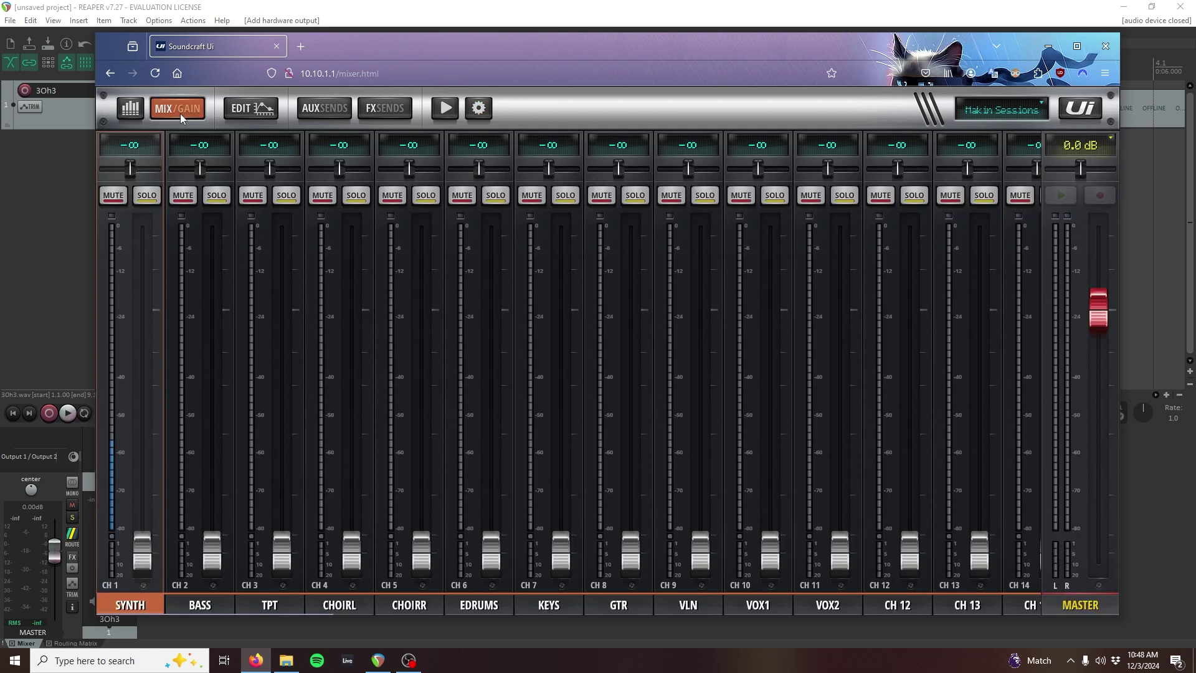
{"action": "left_click_drag", "start_coordinate": [742, 398], "coordinate": [402, 398]}
{"action": "left_click_drag", "start_coordinate": [681, 414], "coordinate": [468, 427]}
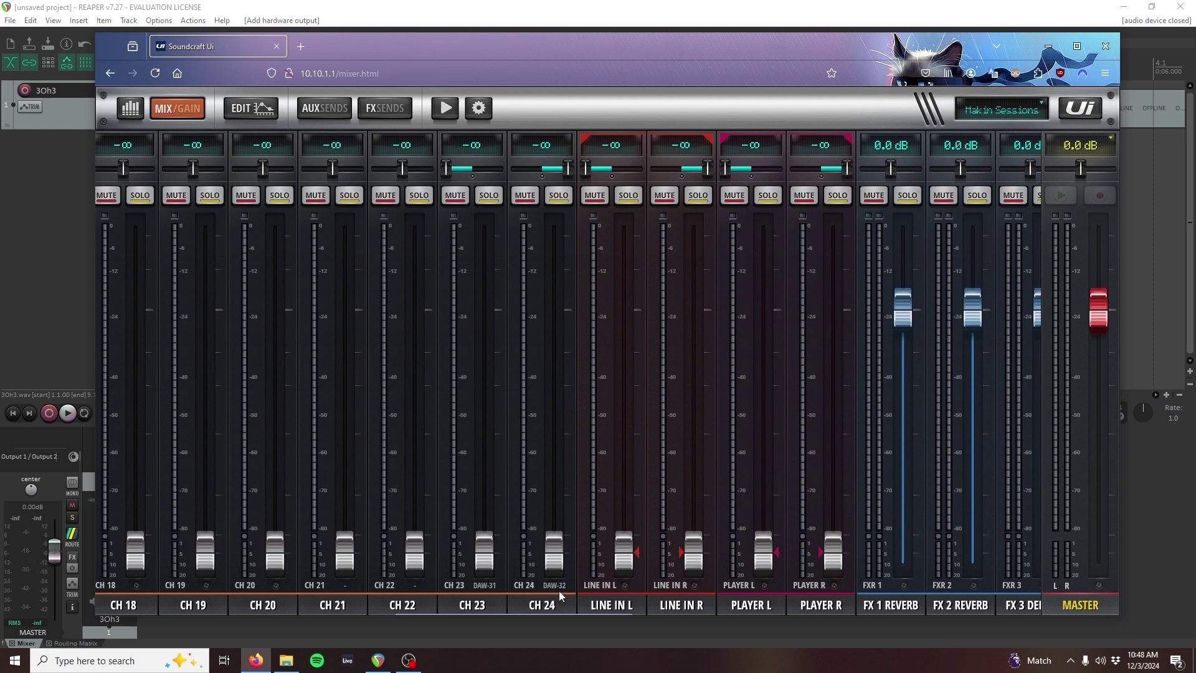
{"action": "left_click", "coordinate": [491, 605]}
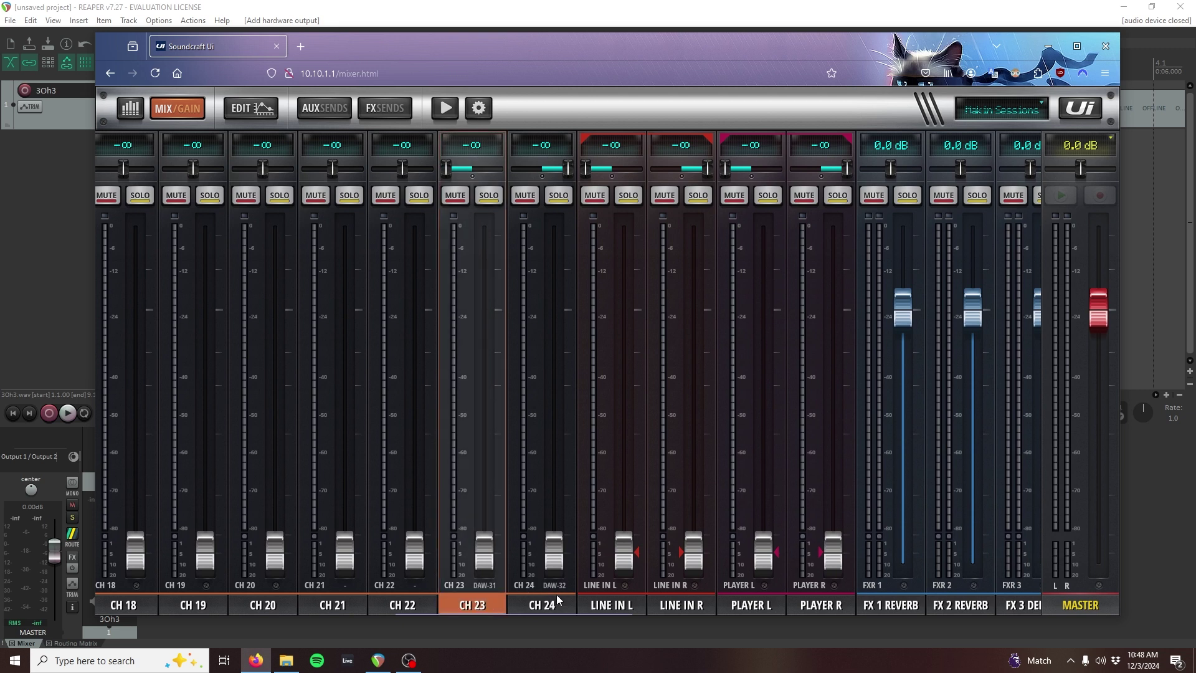
{"action": "left_click", "coordinate": [489, 602]}
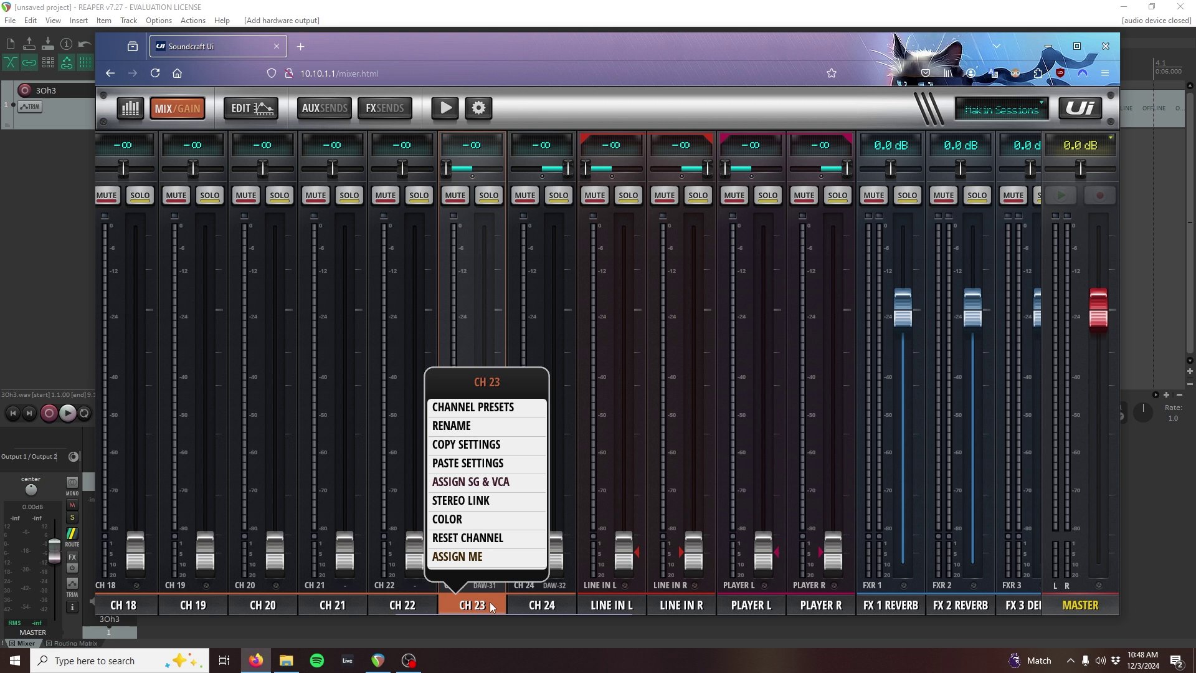
{"action": "left_click", "coordinate": [501, 501]}
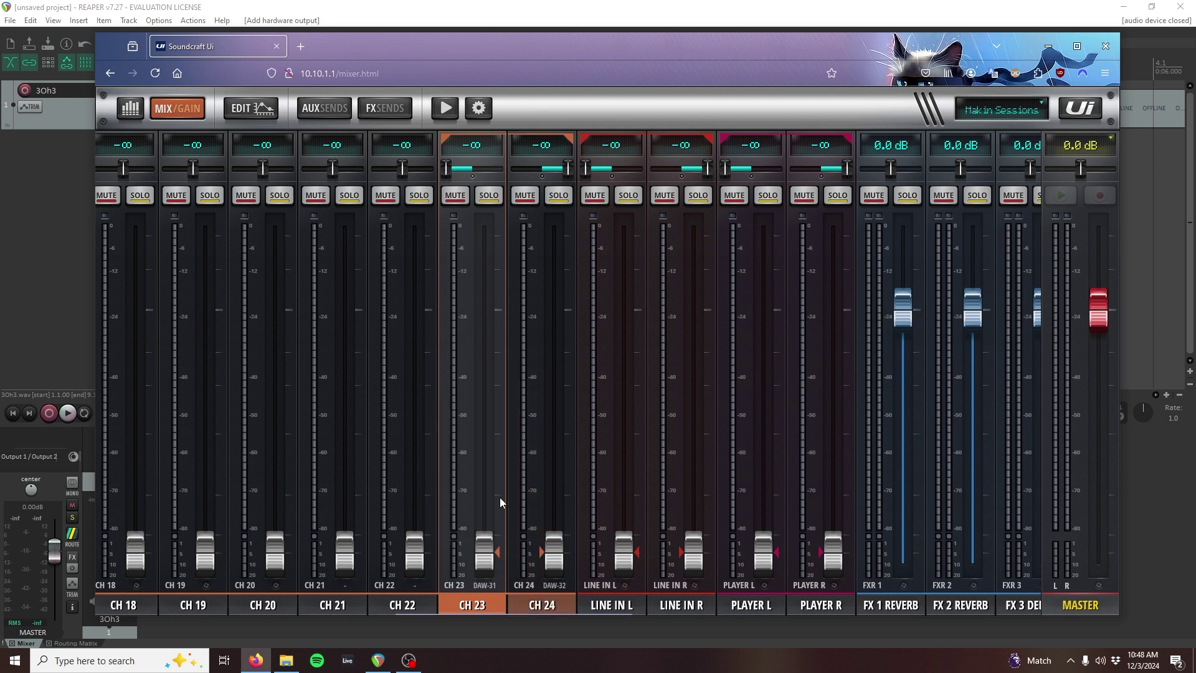
{"action": "left_click_drag", "start_coordinate": [486, 550], "coordinate": [481, 469]}
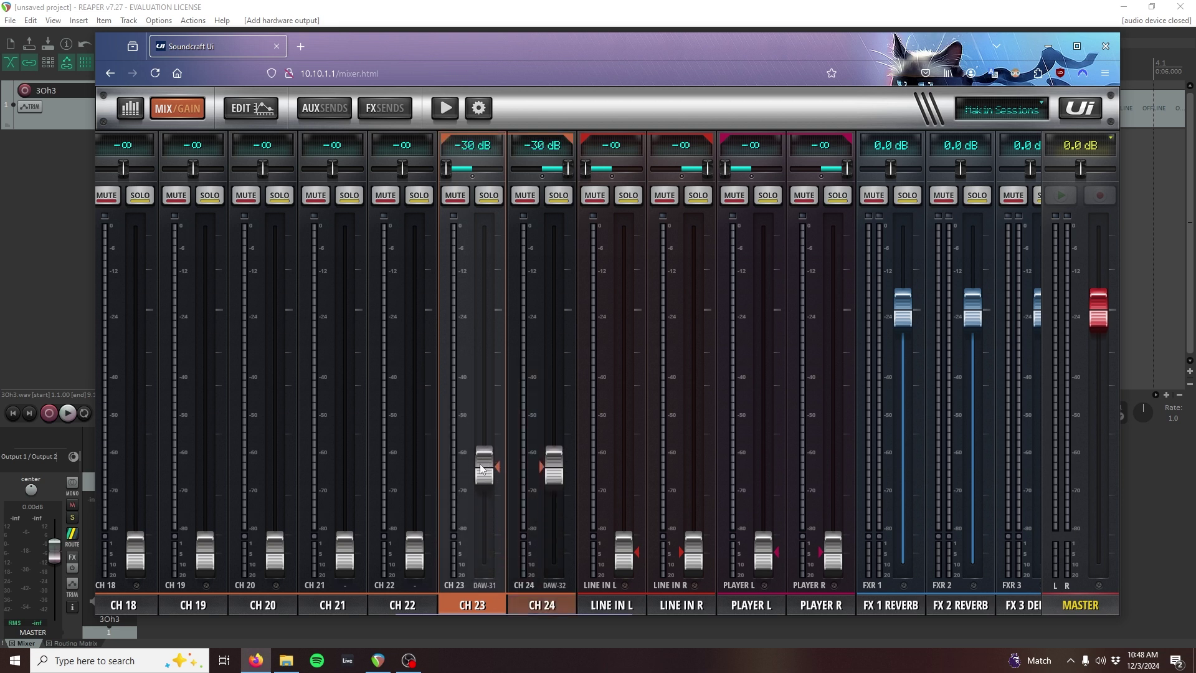
{"action": "left_click", "coordinate": [477, 6]}
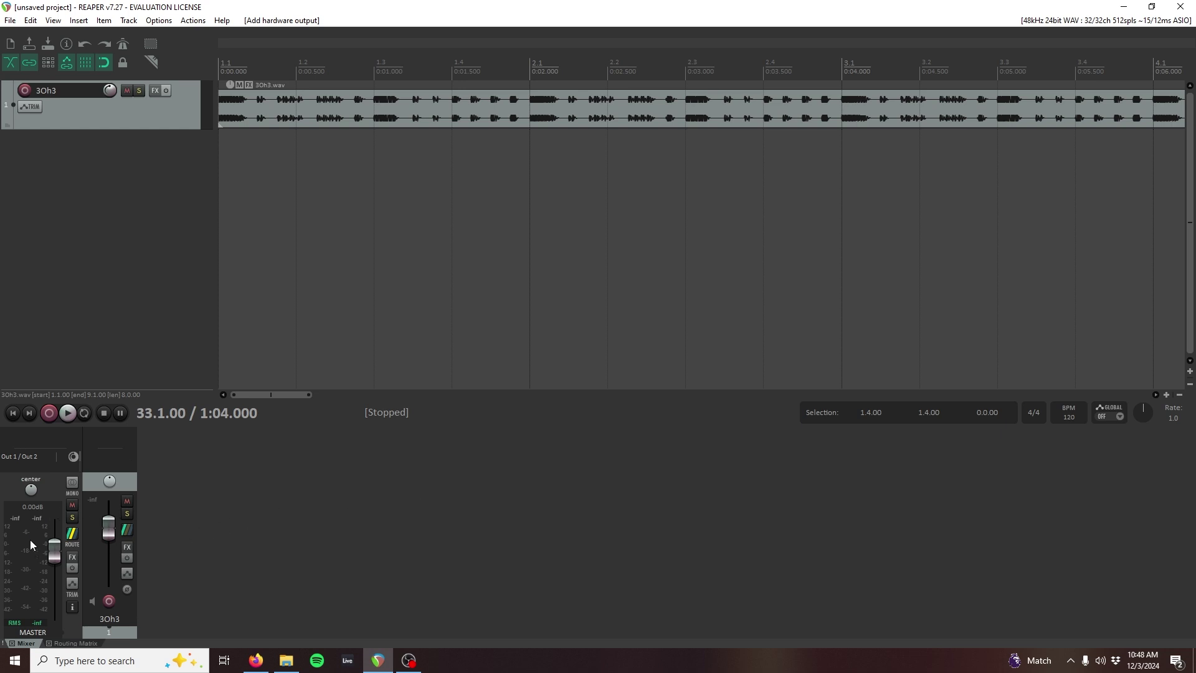
Replace the master track's Out 1 / Out 2 hardware output with Out 31 / Out 32.
{"action": "left_click", "coordinate": [72, 539]}
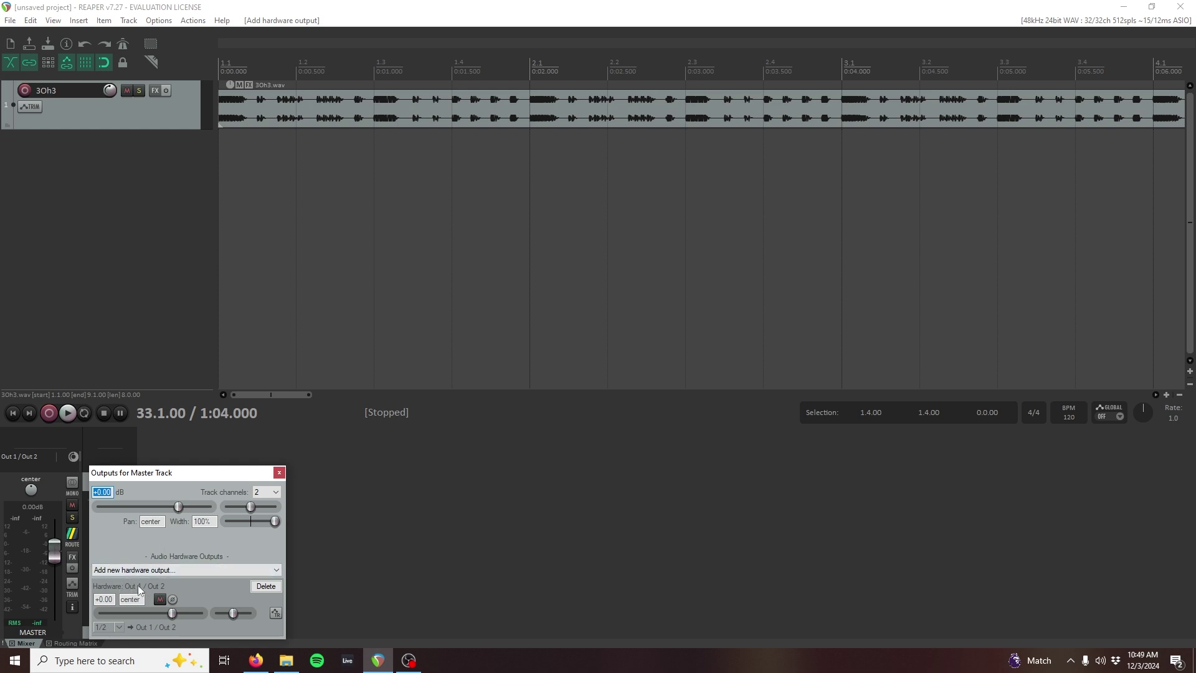
{"action": "left_click", "coordinate": [274, 587]}
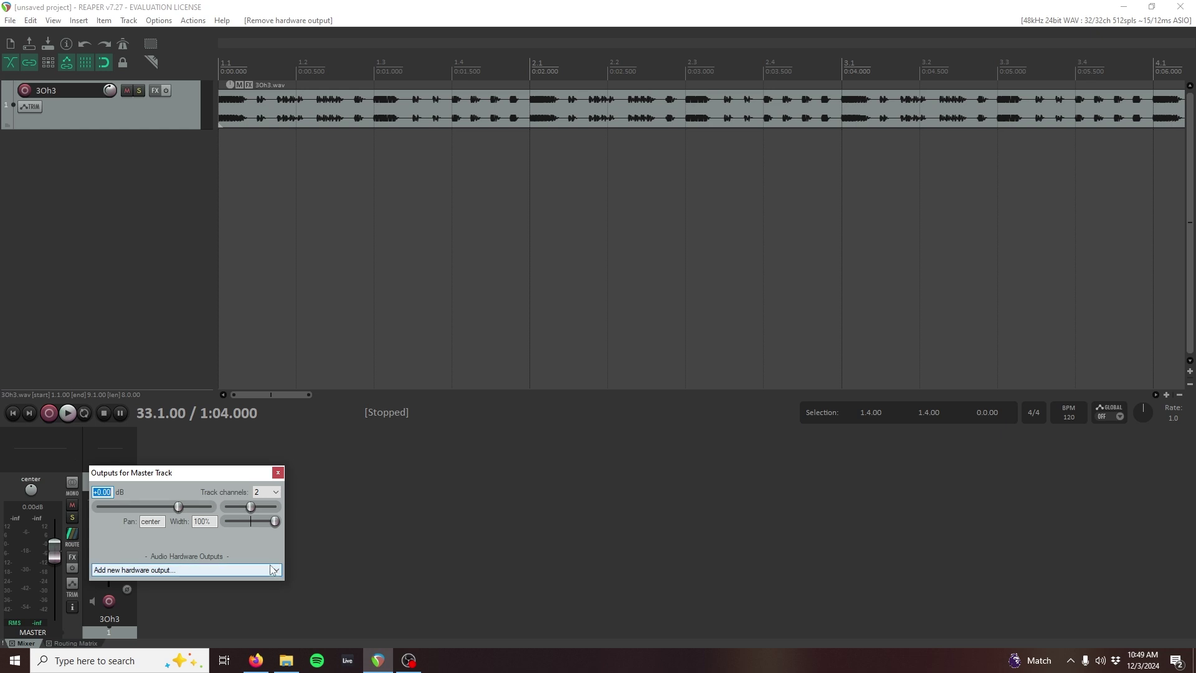
{"action": "left_click", "coordinate": [274, 570]}
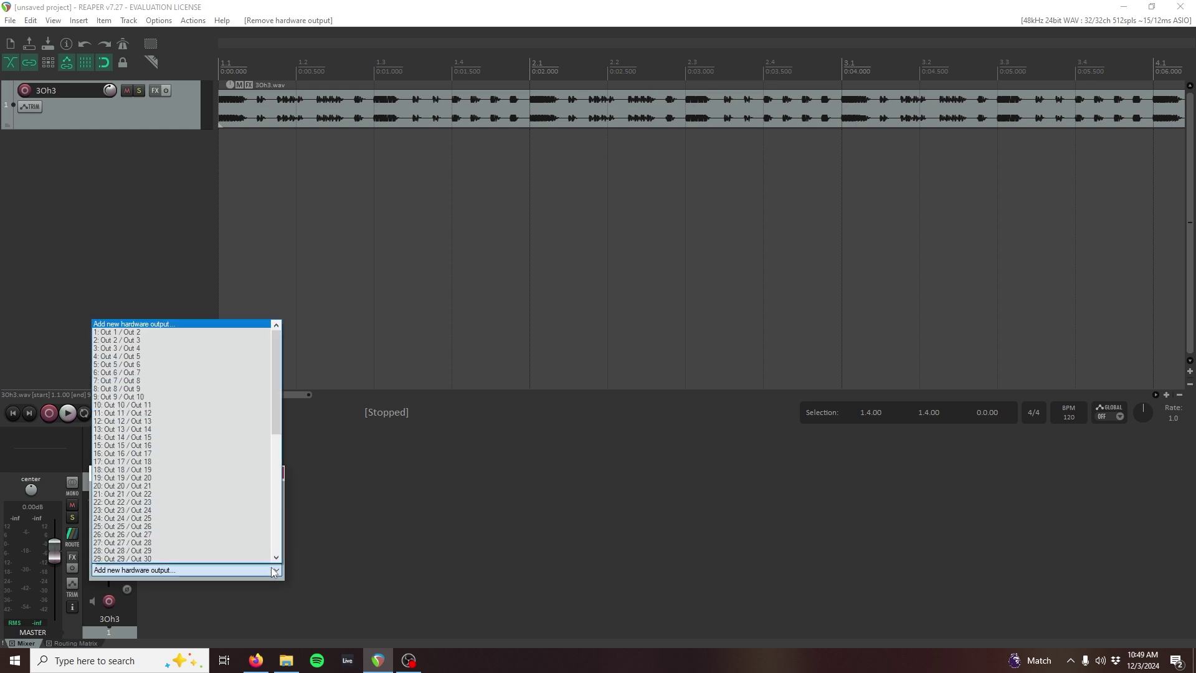
{"action": "scroll", "coordinate": [259, 384], "scroll_direction": "down", "scroll_amount": 1}
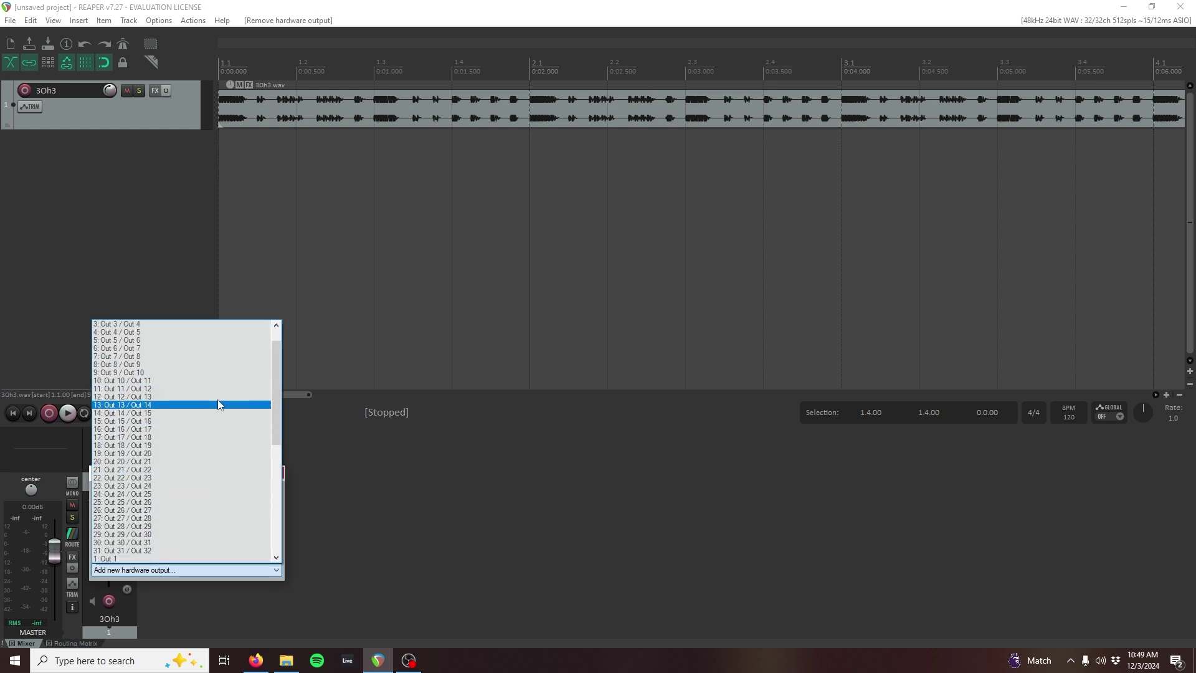
{"action": "scroll", "coordinate": [227, 524], "scroll_direction": "down", "scroll_amount": 3}
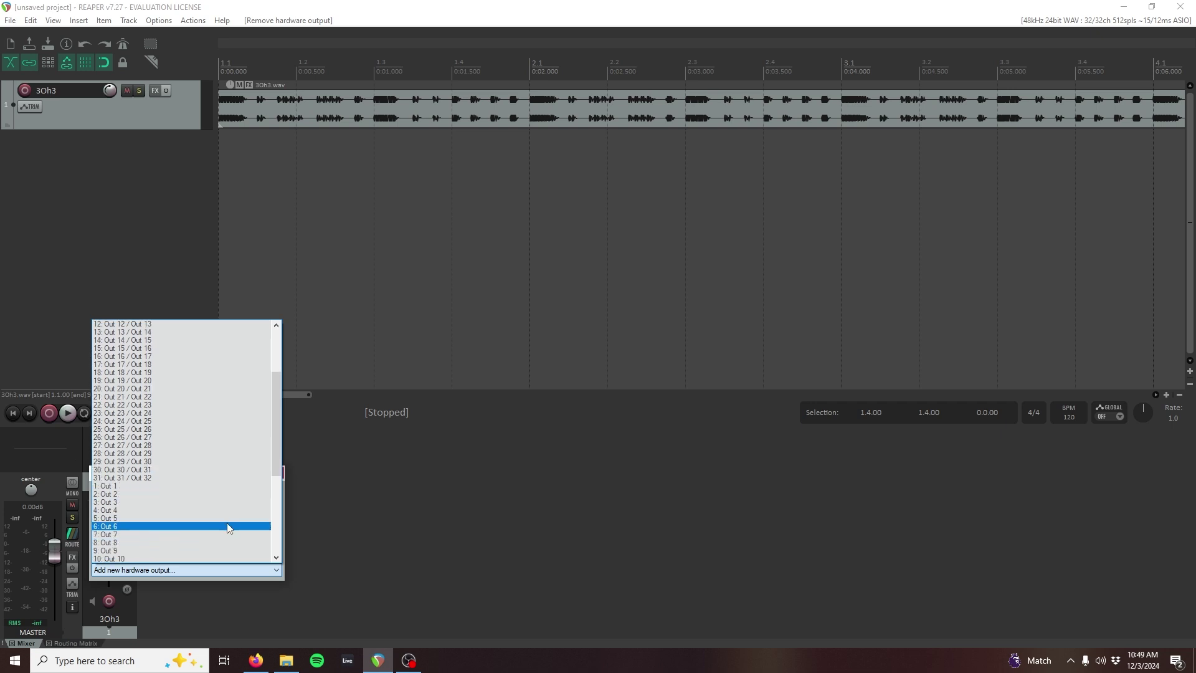
{"action": "left_click", "coordinate": [229, 478]}
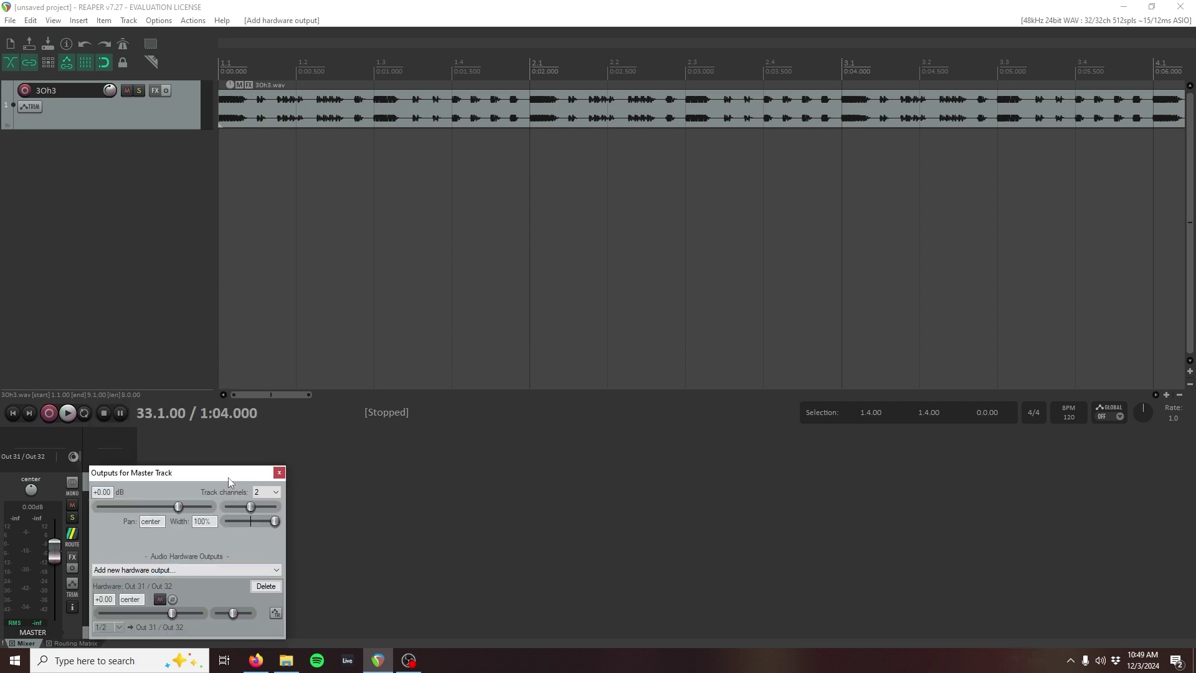
{"action": "left_click", "coordinate": [279, 473]}
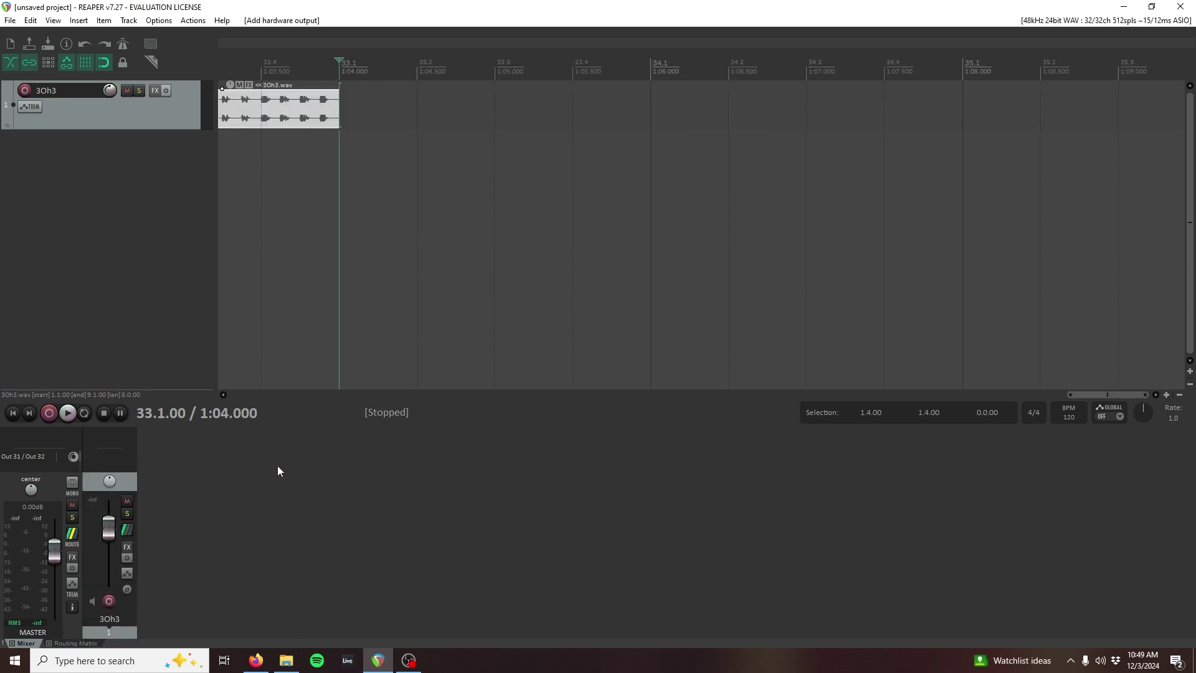
Play the 3Oh3 track from the start and raise the Ui's linked CH 23/24 fader to -6.8 dB.
{"action": "left_click", "coordinate": [19, 418]}
{"action": "key", "text": "space"}
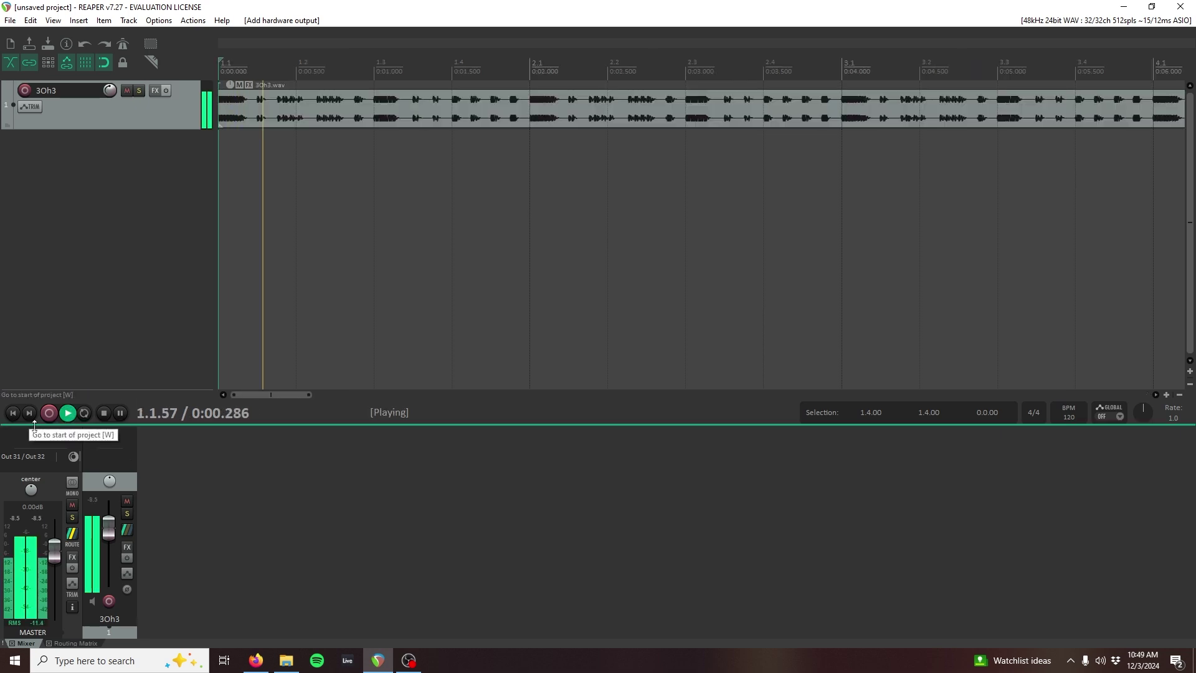
{"action": "left_click", "coordinate": [260, 665]}
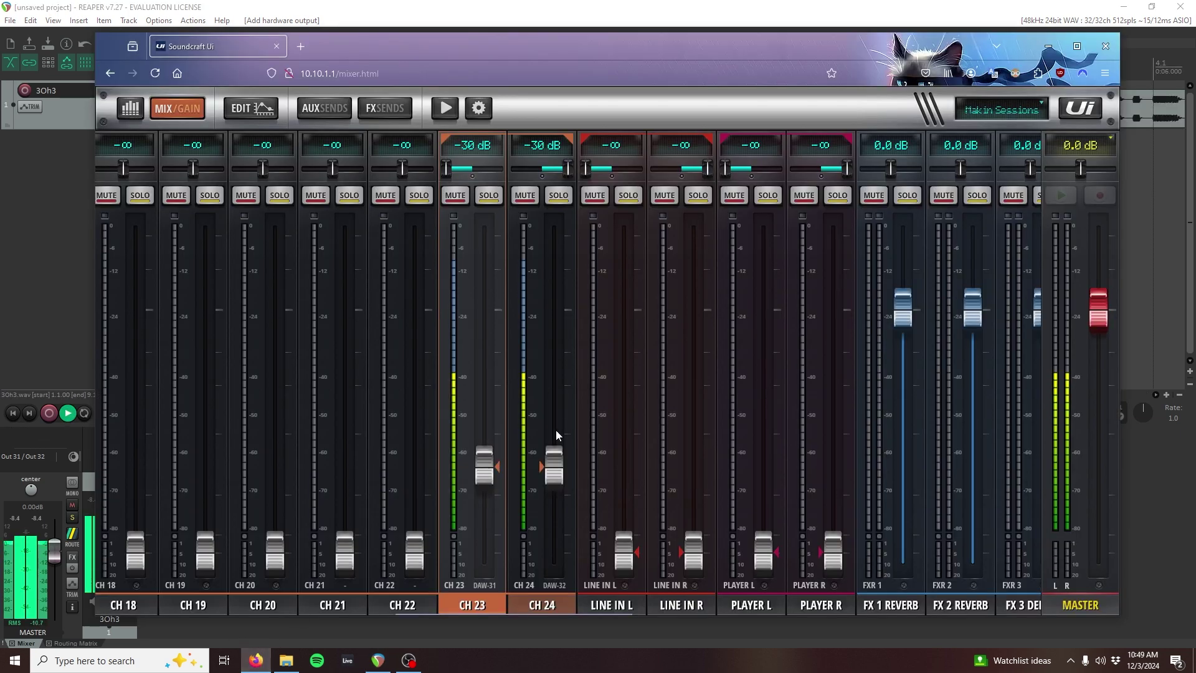
{"action": "left_click_drag", "start_coordinate": [554, 471], "coordinate": [552, 365]}
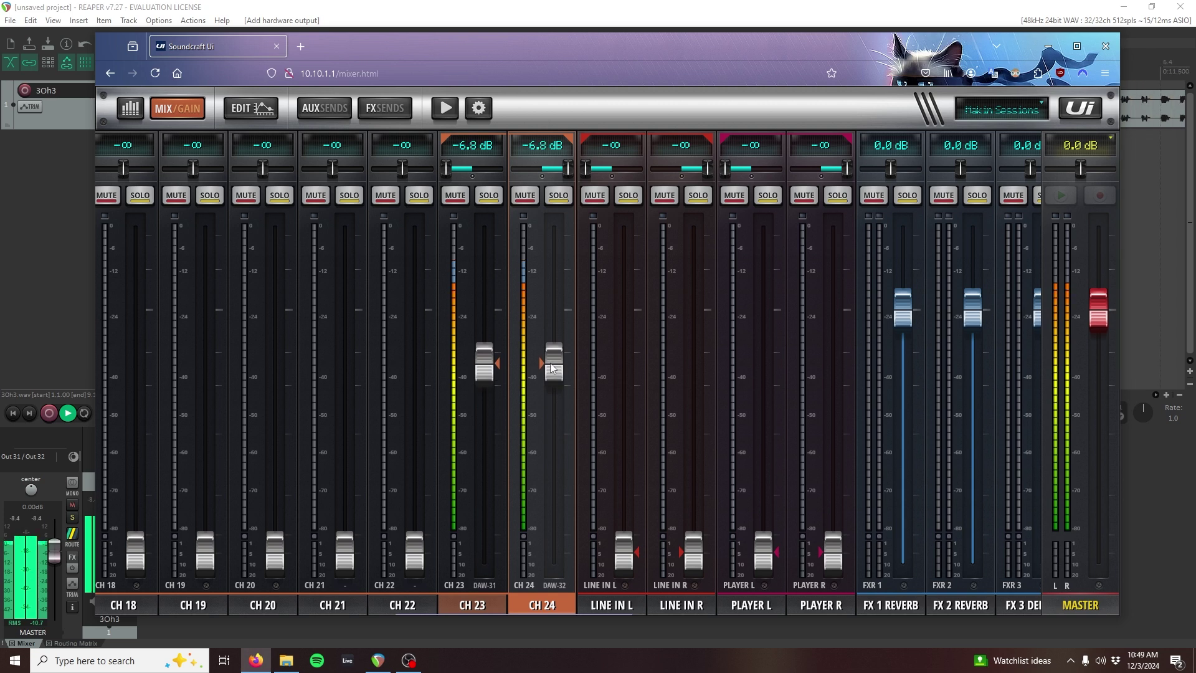
From CH 23's edit page, set the linked CH 23/24 AUX 1 send to -16.2 dB.
{"action": "left_click", "coordinate": [487, 601]}
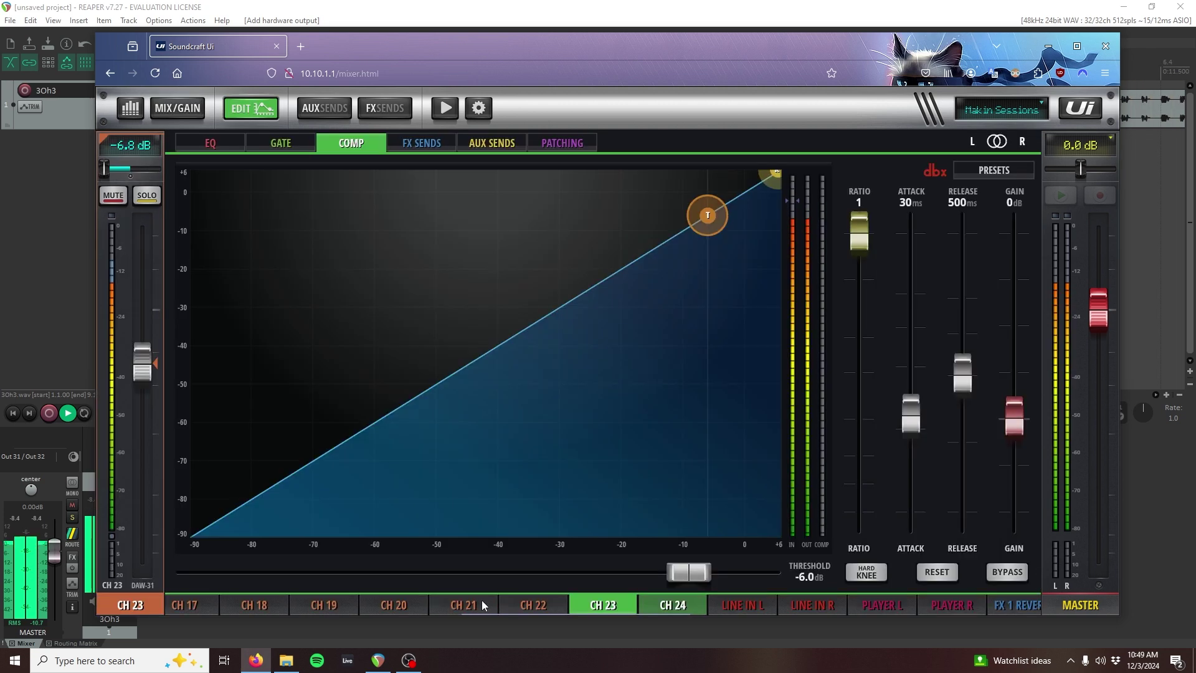
{"action": "left_click", "coordinate": [281, 144]}
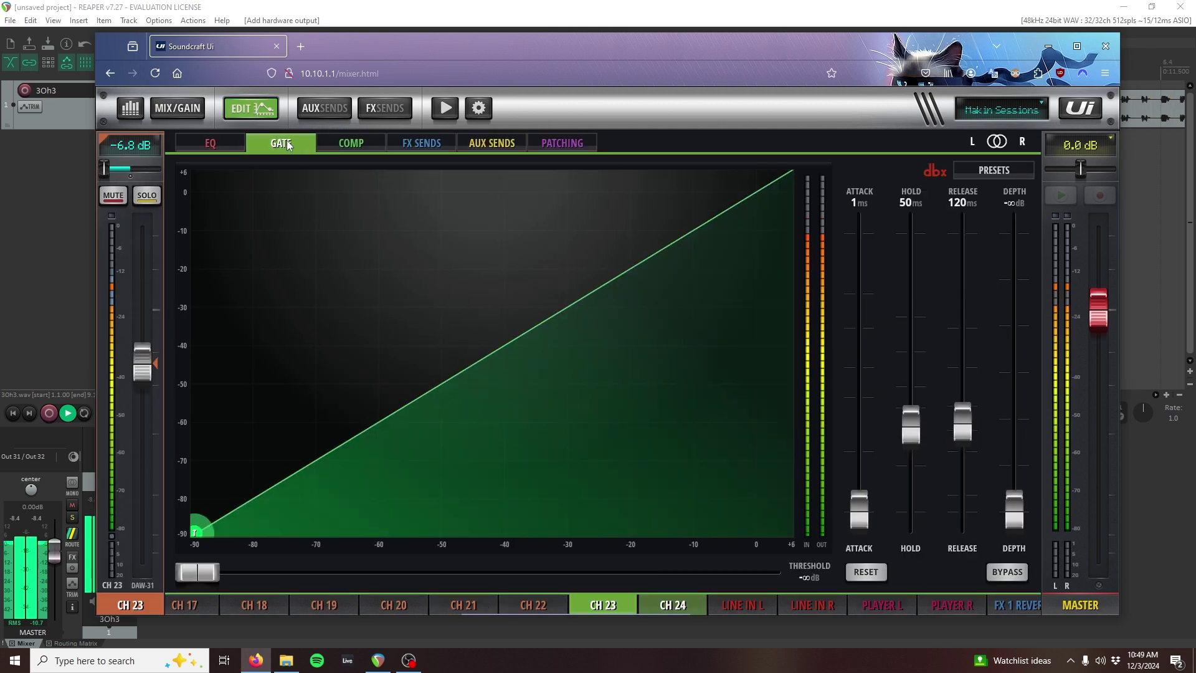
{"action": "left_click", "coordinate": [330, 109]}
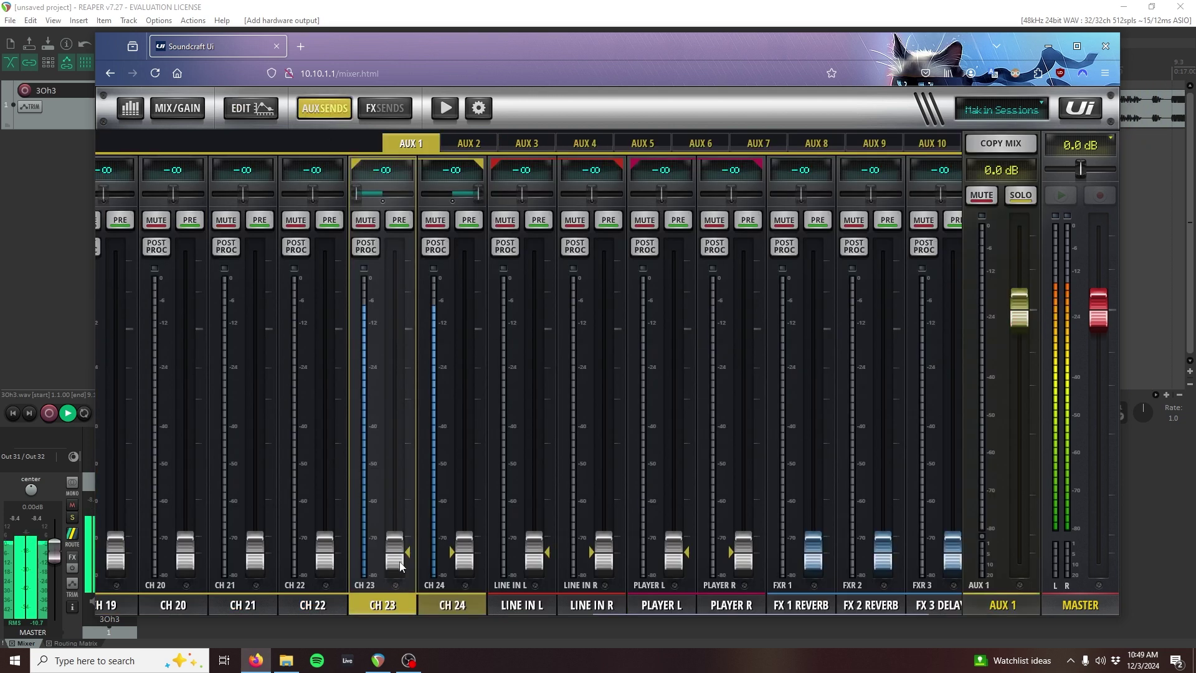
{"action": "left_click_drag", "start_coordinate": [400, 566], "coordinate": [402, 436]}
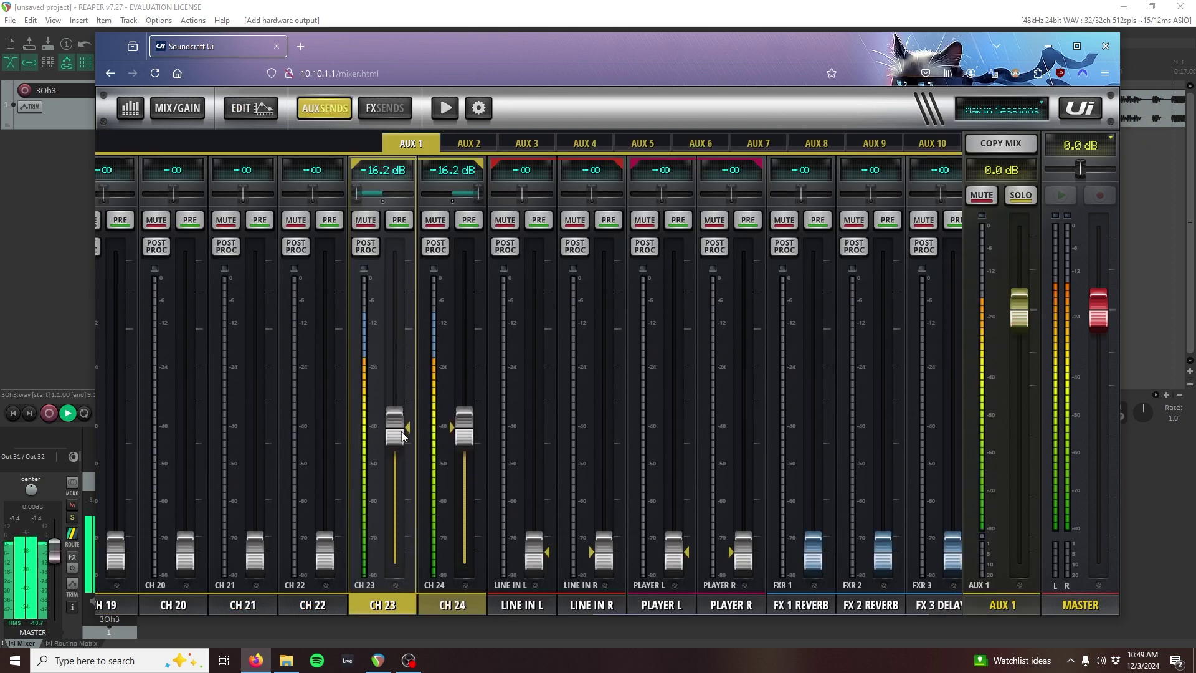